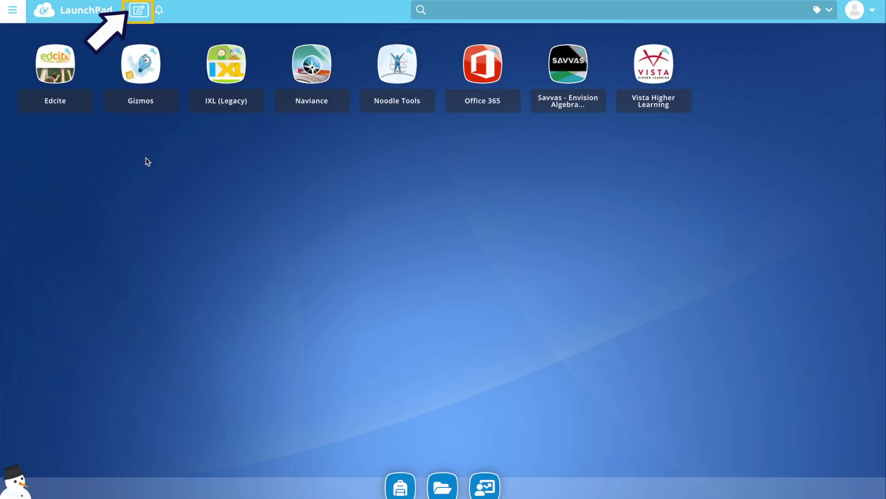
# - Enter edit mode and review the Theme, App Size and Font Style options
pyautogui.click(137, 15)
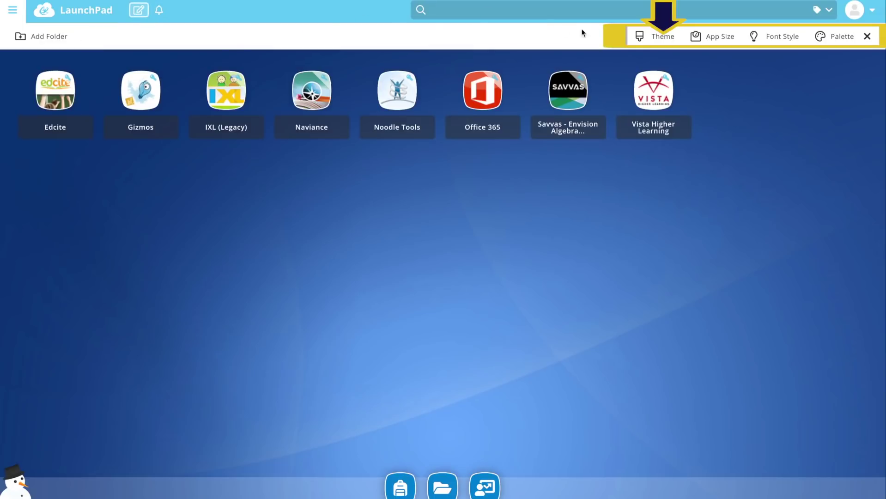
pyautogui.click(651, 40)
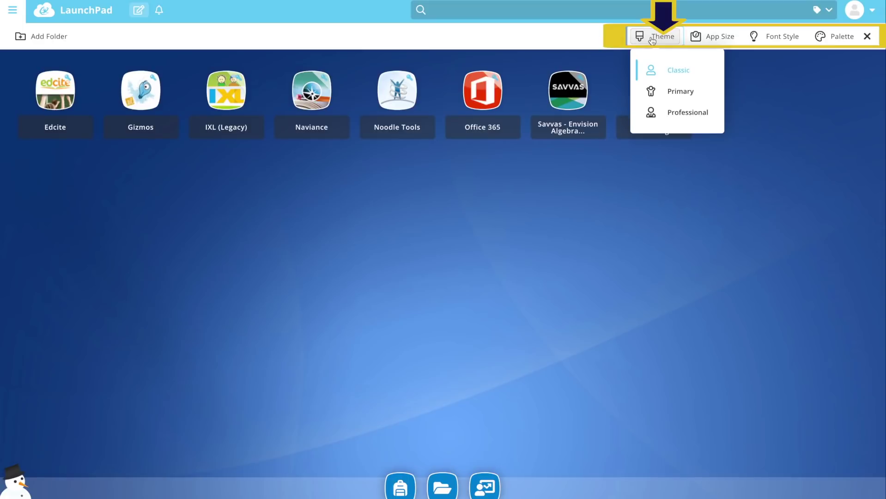
pyautogui.click(719, 39)
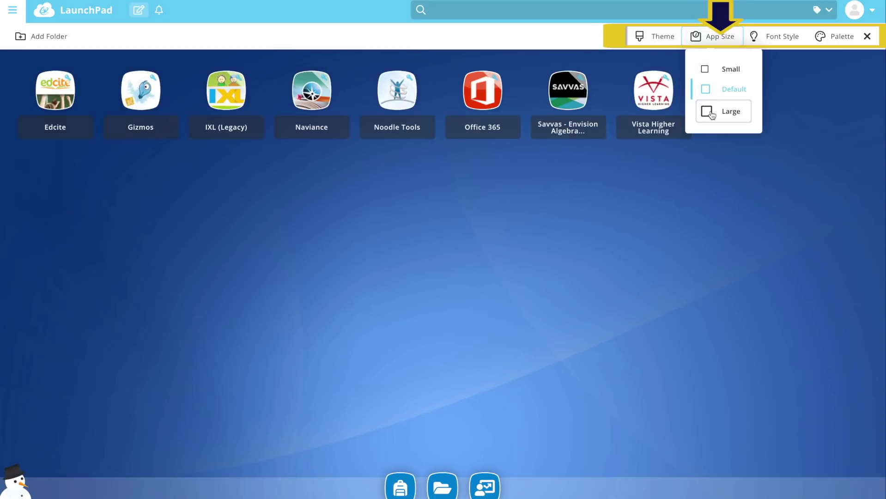
pyautogui.click(771, 42)
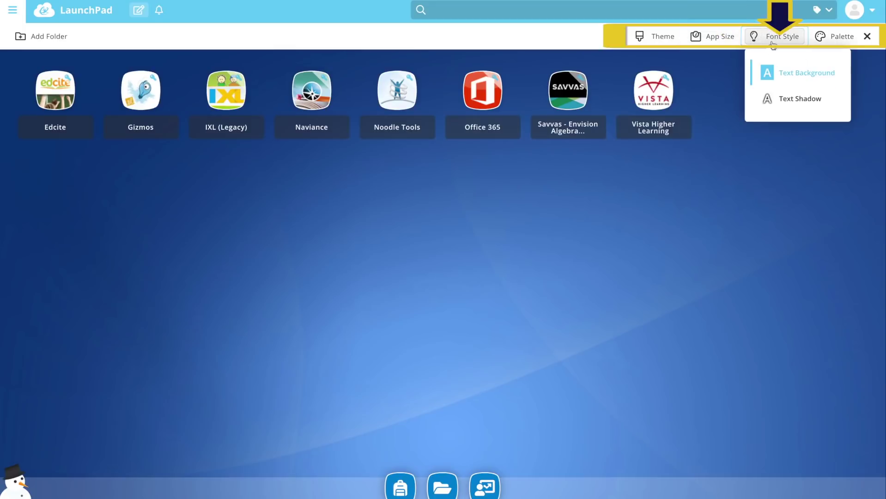
pyautogui.click(777, 78)
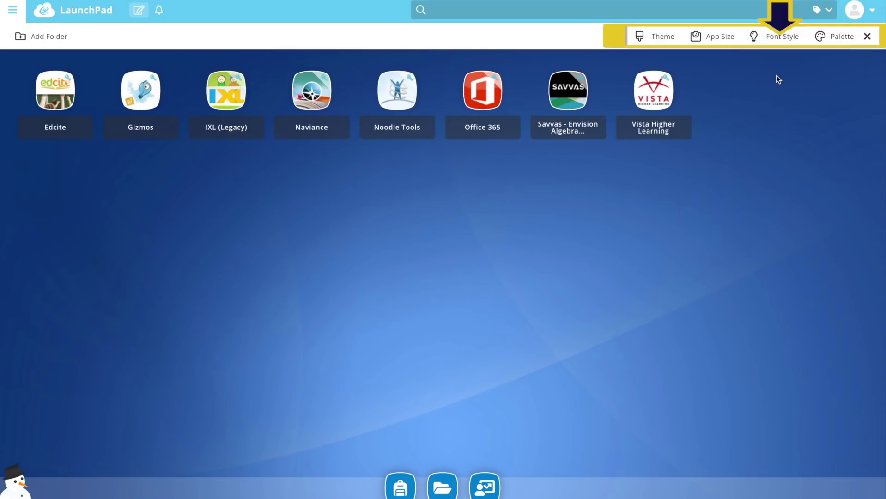
pyautogui.click(777, 39)
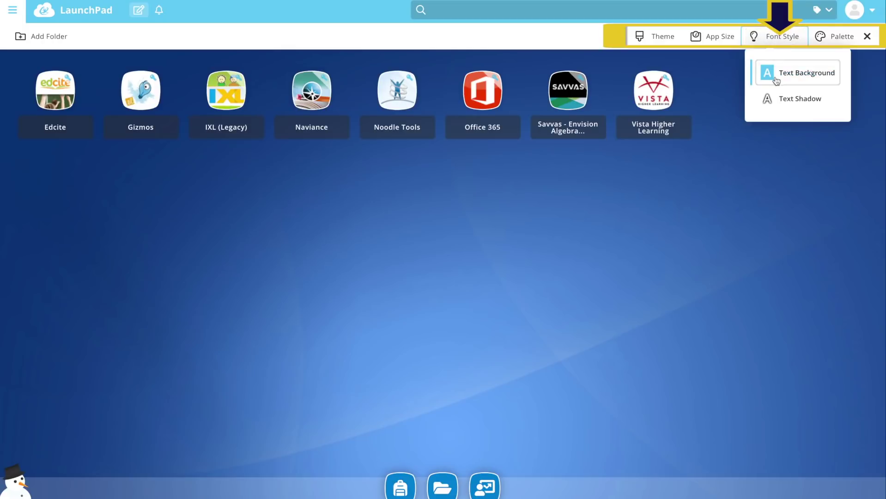
# - Set the top bar and app badge accent colour to red in the Palette
pyautogui.click(832, 37)
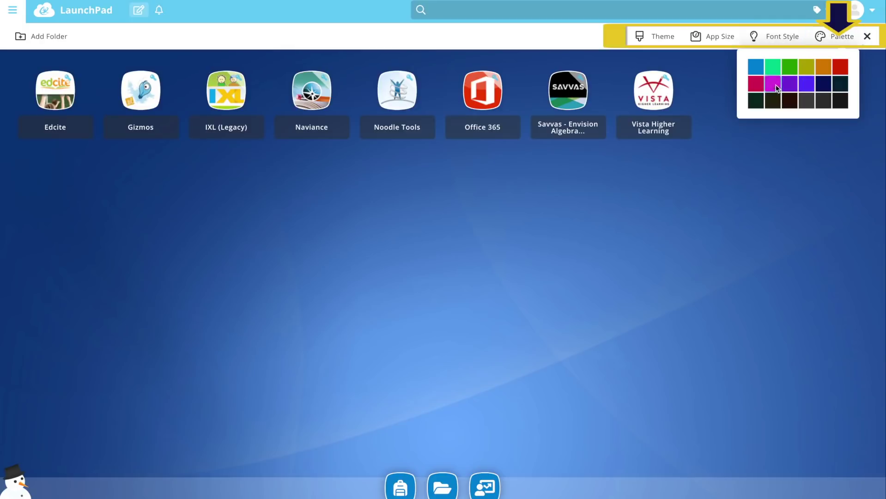
pyautogui.click(773, 85)
pyautogui.click(840, 67)
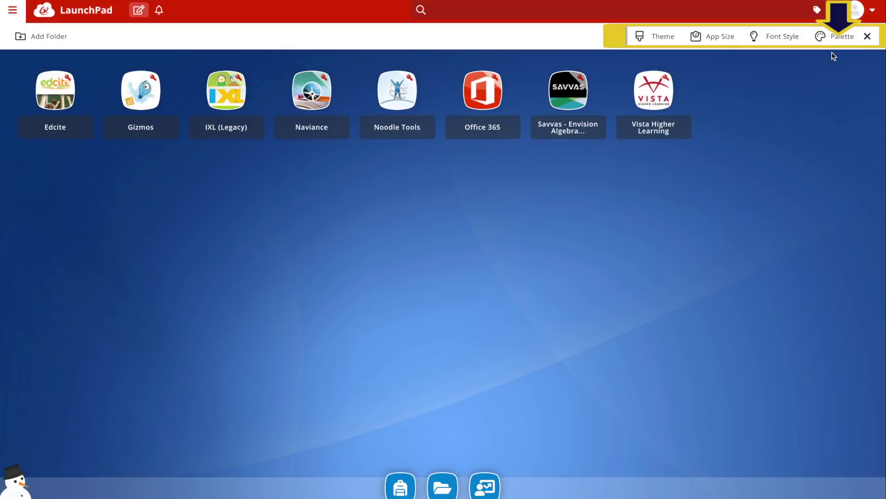
pyautogui.click(836, 38)
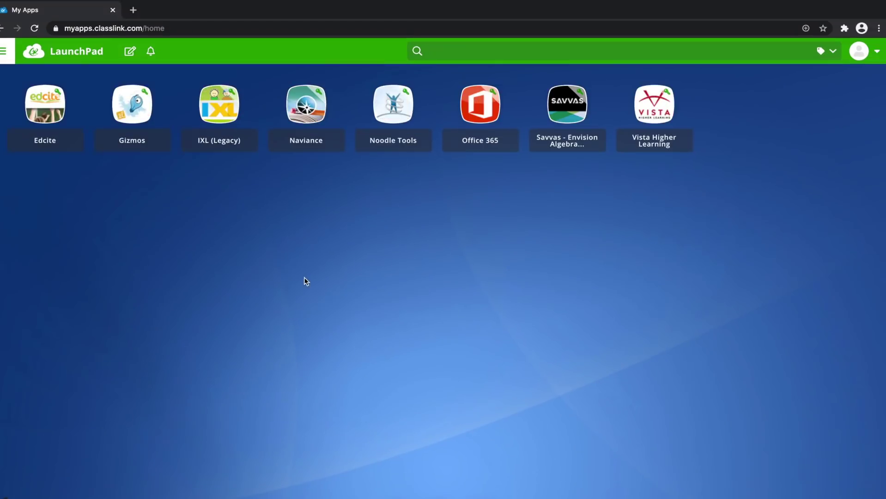
# - Add a new folder from the apps page's right-click menu, then turn edit mode back on
pyautogui.rightClick(304, 279)
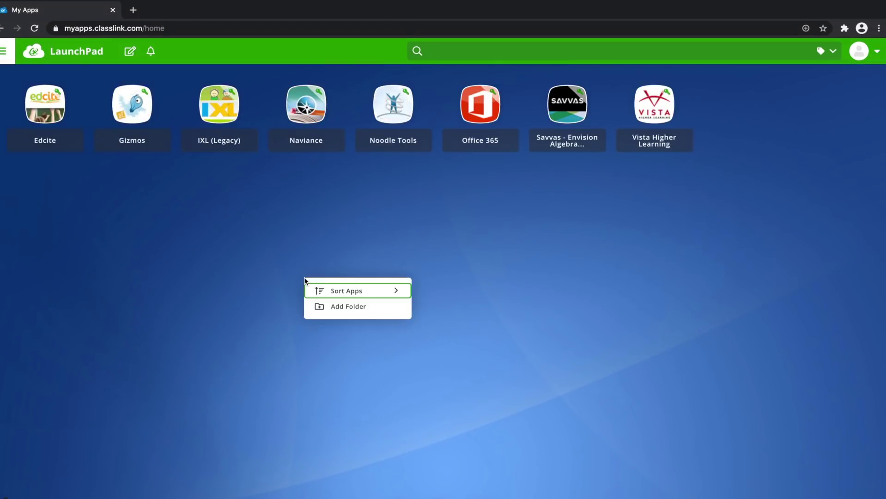
pyautogui.click(324, 305)
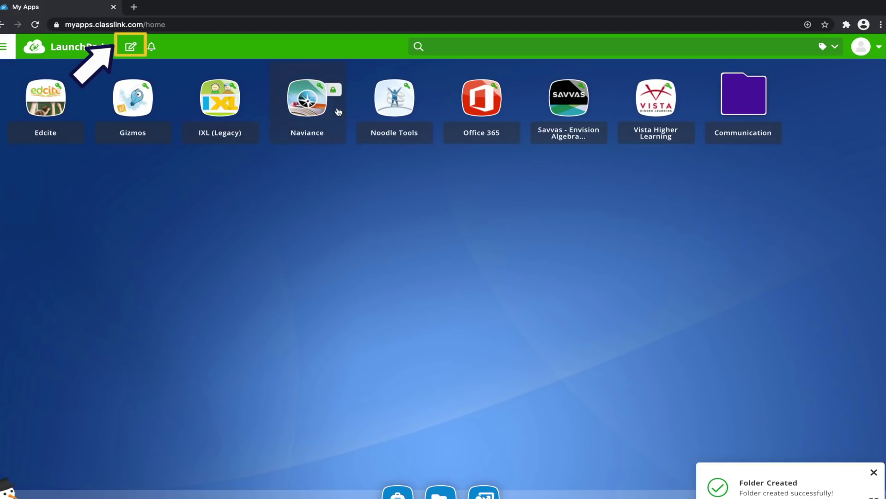
pyautogui.click(131, 48)
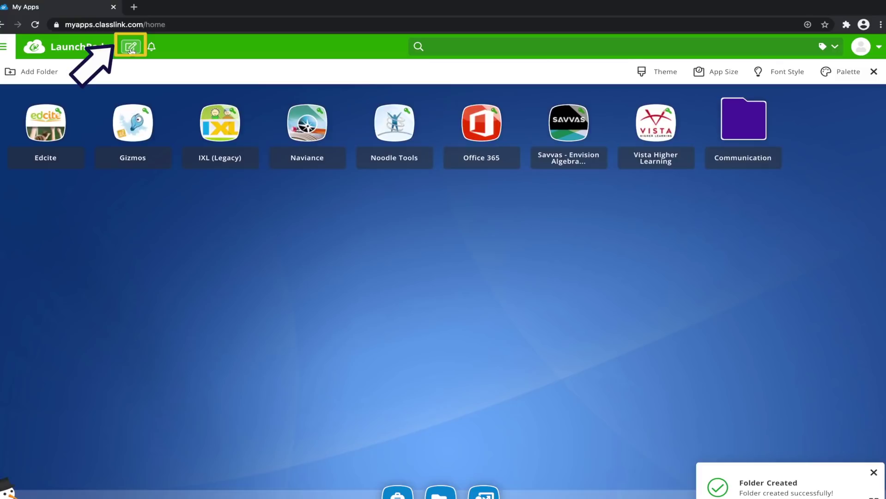
# - Start another new folder and name it Communication
pyautogui.click(56, 76)
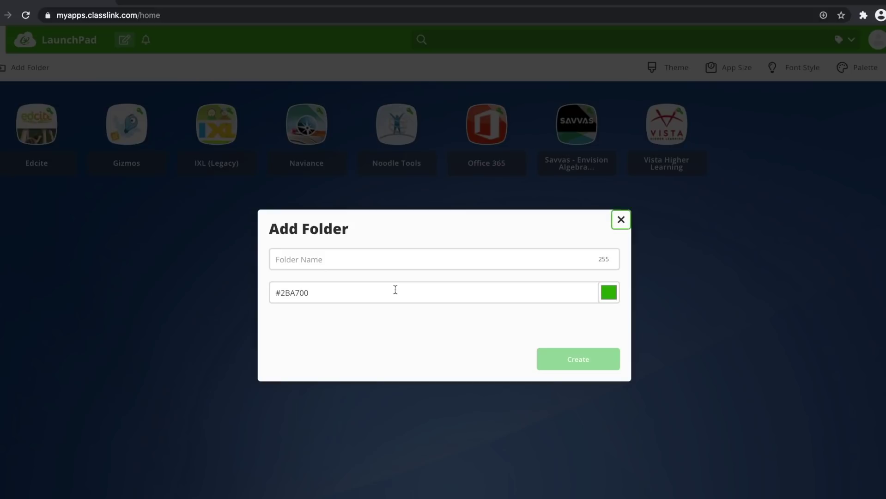
pyautogui.click(380, 266)
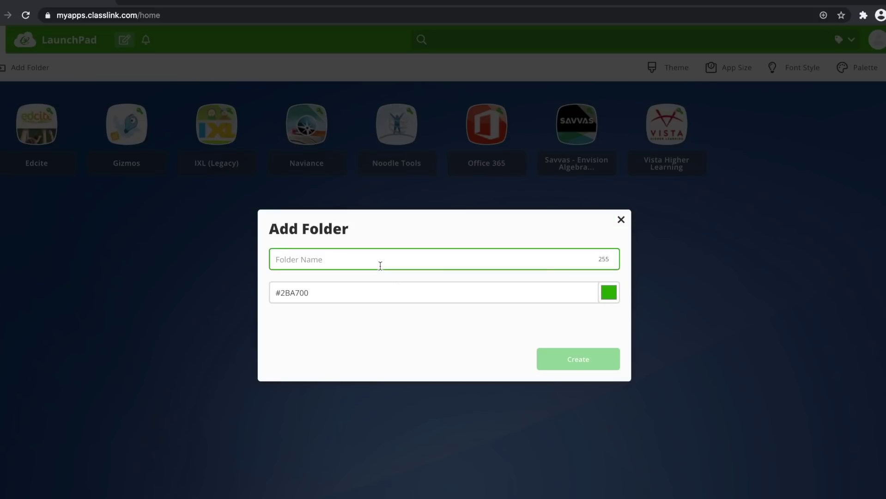
pyautogui.write('C')
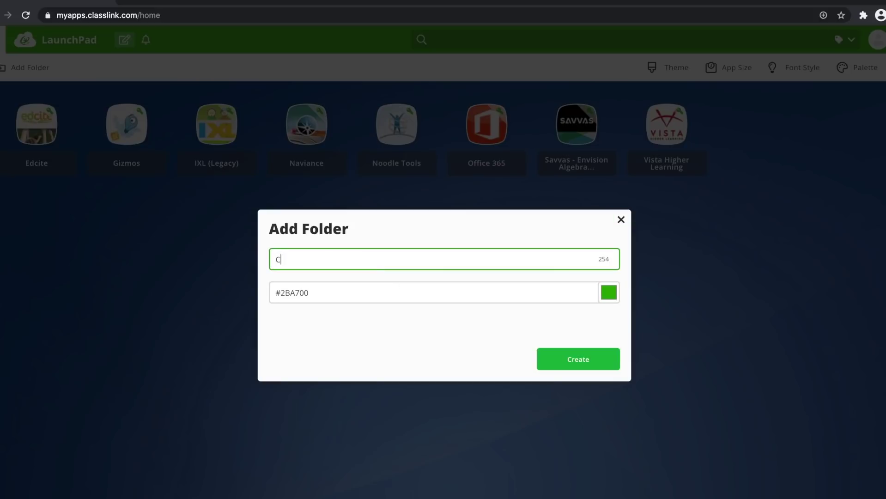
pyautogui.write('ommunication')
# - Give the Communication folder the blue colour #1f44a7 and create it
pyautogui.click(609, 293)
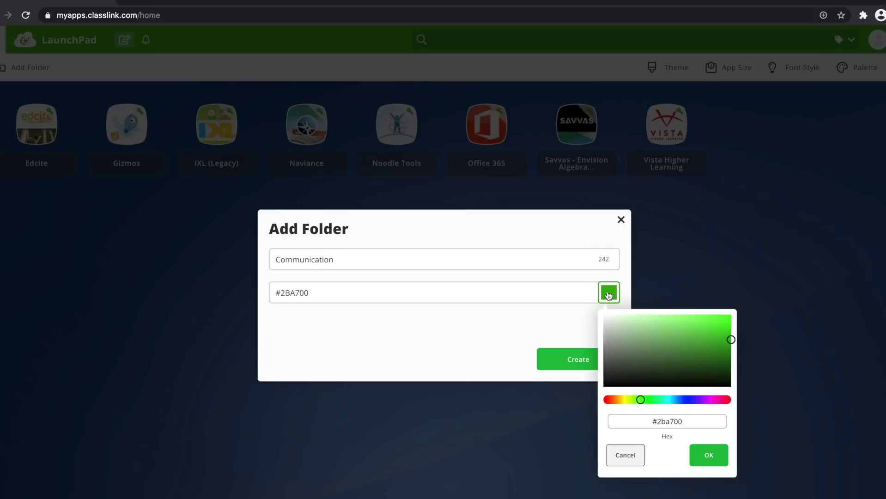
pyautogui.click(689, 400)
pyautogui.moveTo(689, 400); pyautogui.dragTo(682, 399)
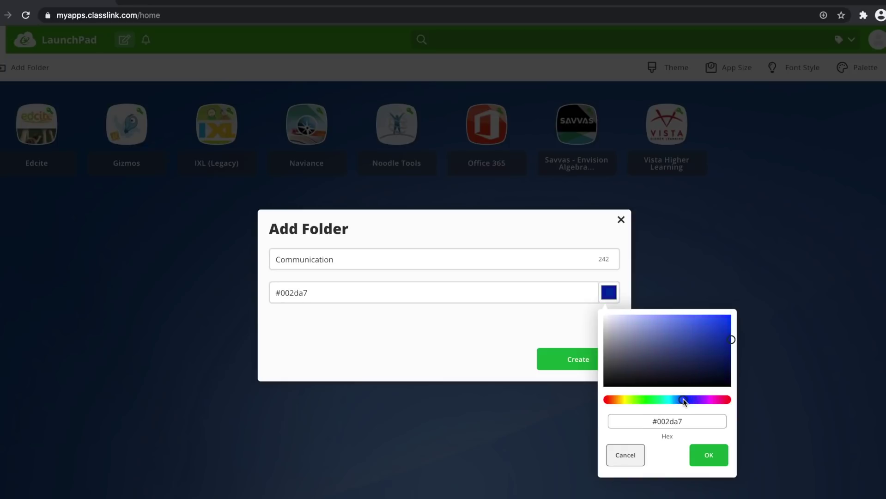
pyautogui.click(698, 353)
pyautogui.moveTo(699, 354); pyautogui.dragTo(708, 339)
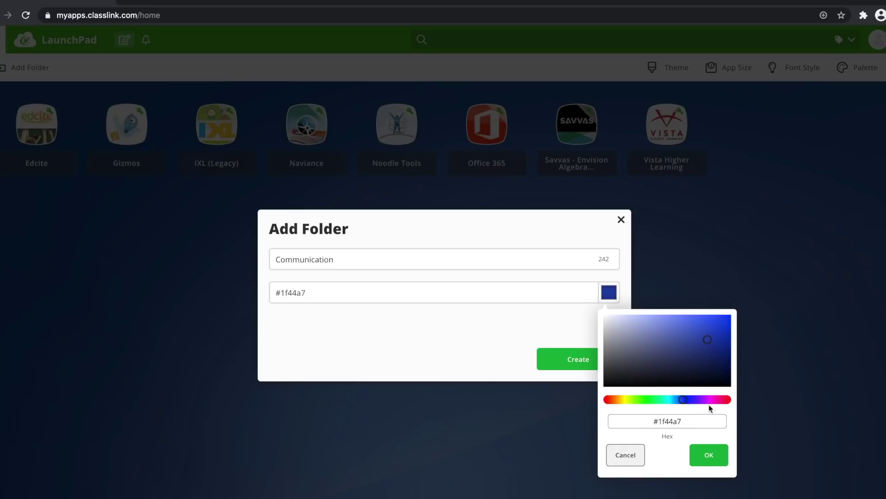
pyautogui.click(709, 456)
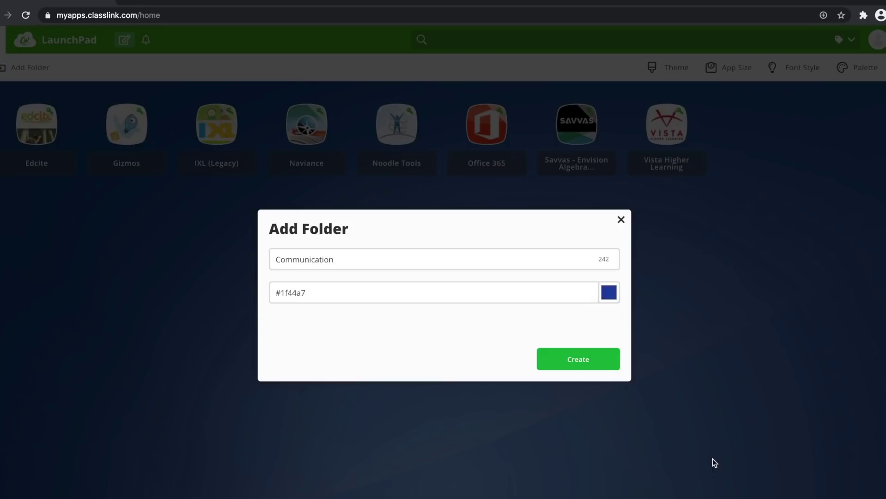
pyautogui.click(595, 367)
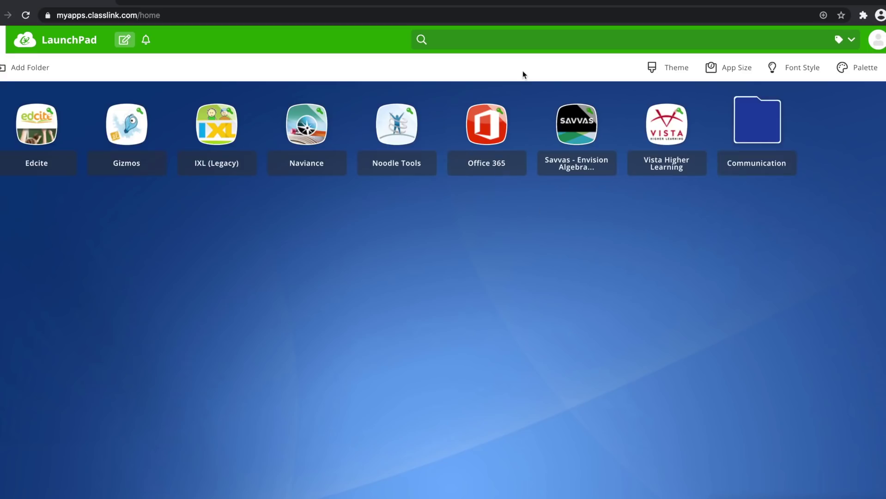
# - Move Office 365 into the Communication folder using Add To Folder
pyautogui.rightClick(486, 134)
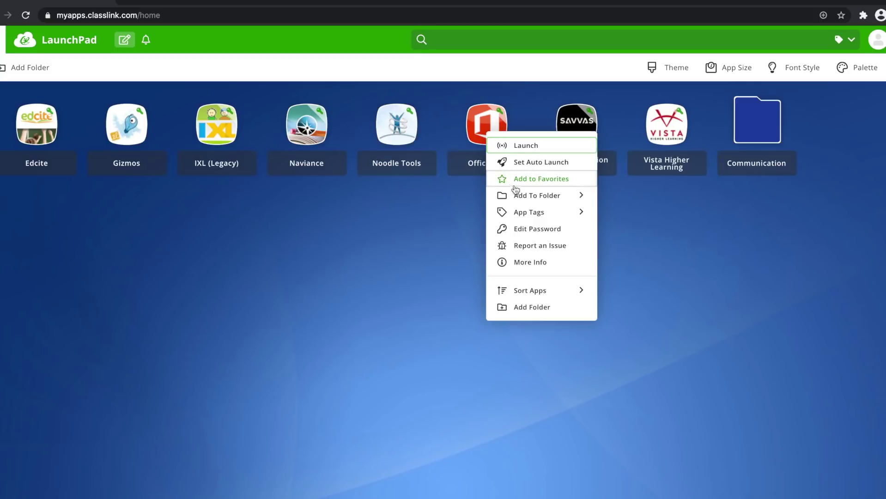
pyautogui.moveTo(519, 194)
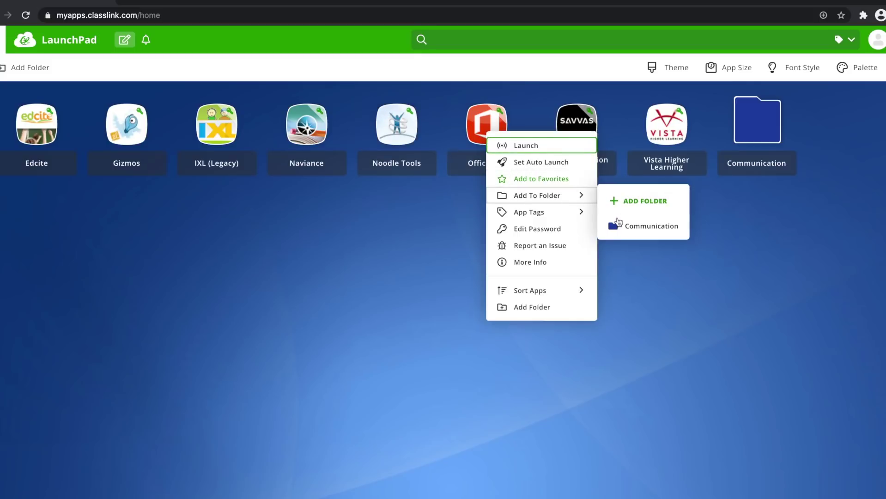
pyautogui.click(618, 223)
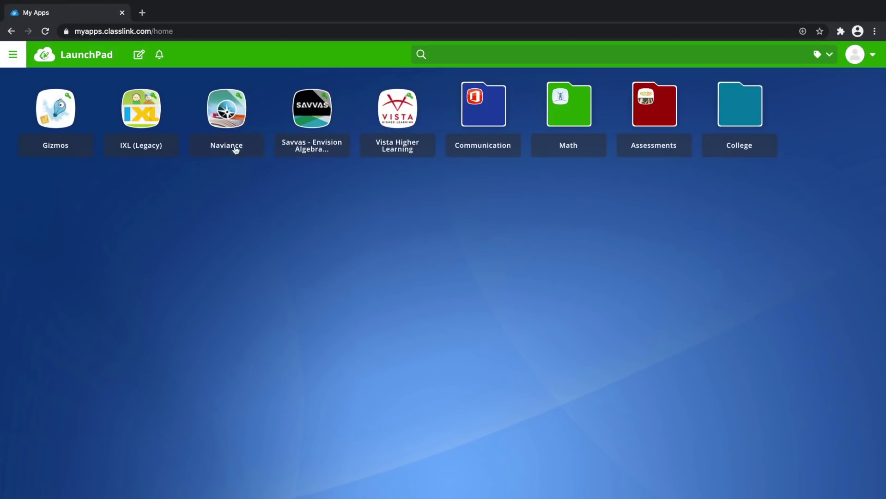
# - Add IXL (Legacy) to favorites, then bring up the Naviance tile's options menu
pyautogui.rightClick(229, 114)
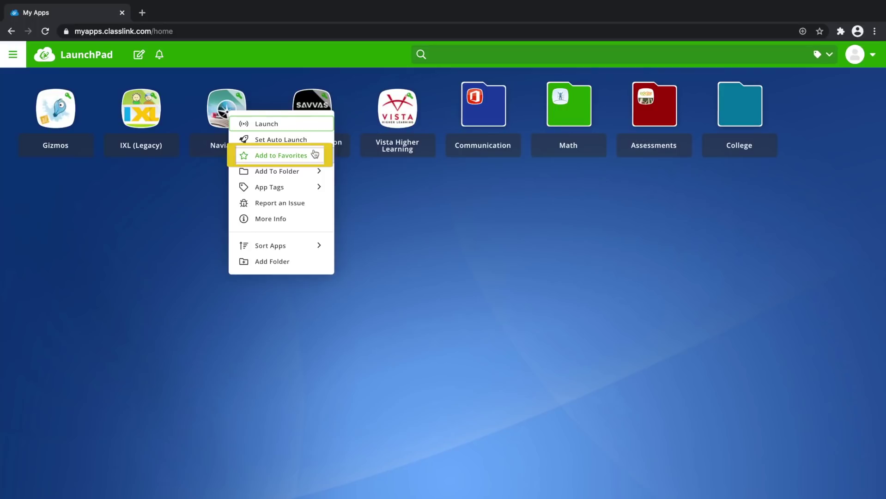
pyautogui.click(314, 155)
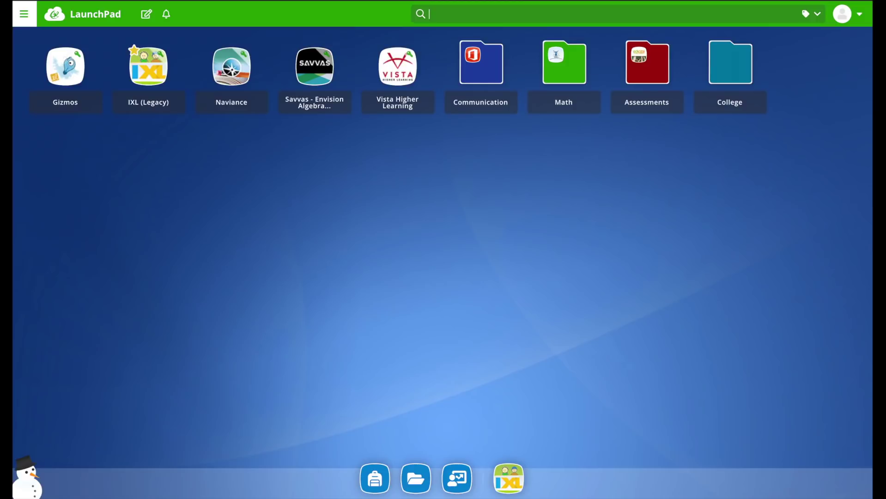
pyautogui.rightClick(238, 77)
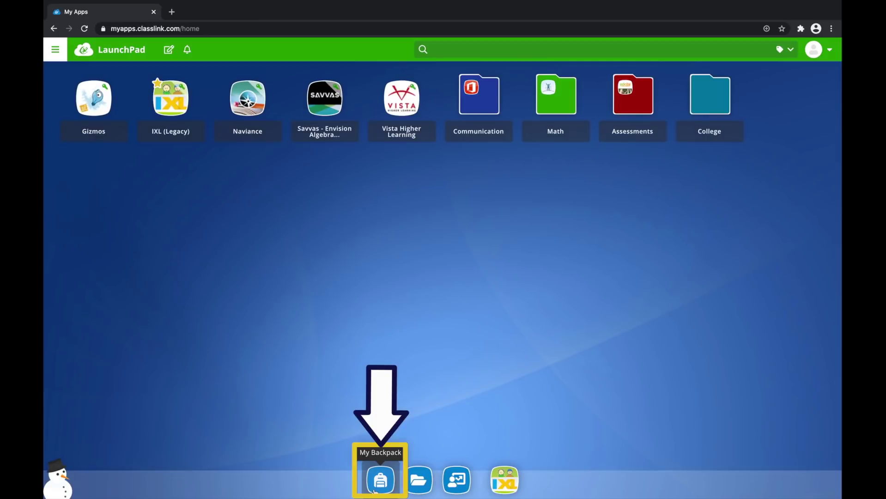
# - Open My Backpack, return to the LaunchPad, then view Manage Services in My Files
pyautogui.click(379, 481)
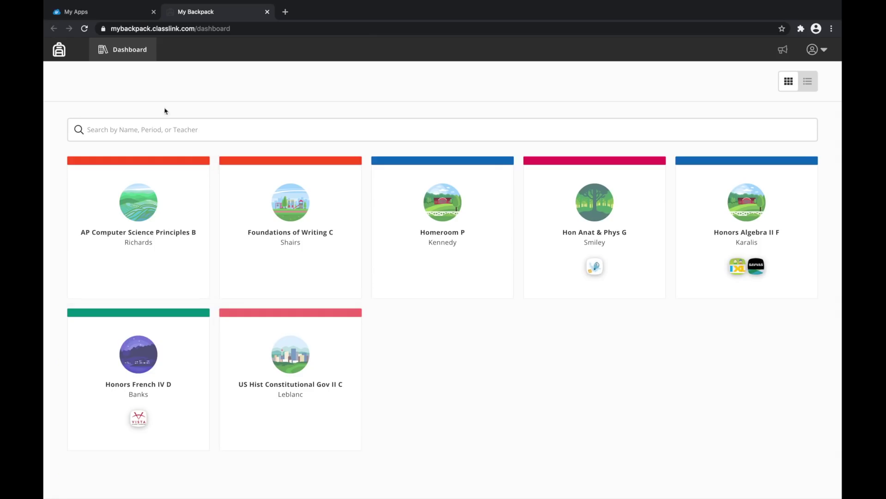
pyautogui.click(103, 11)
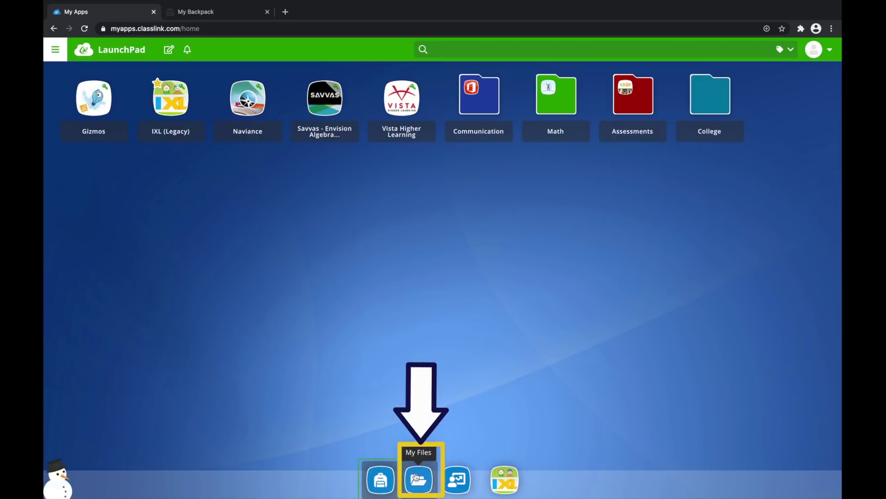
pyautogui.click(415, 477)
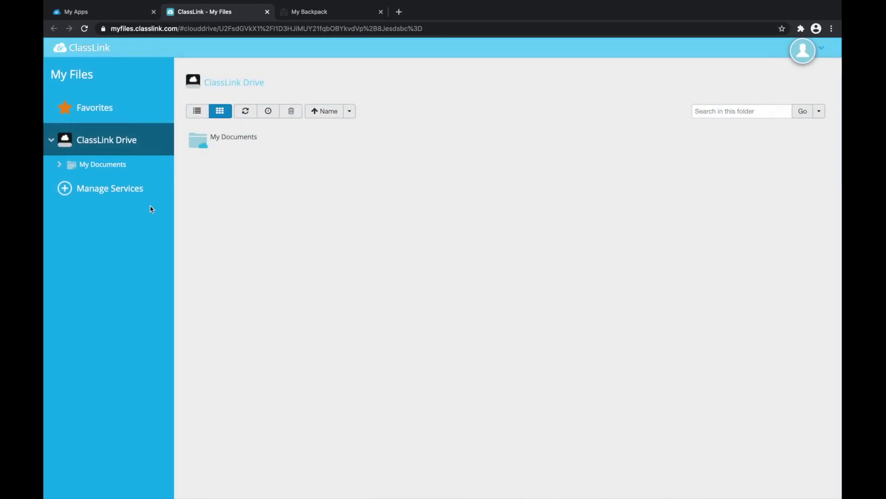
pyautogui.click(139, 192)
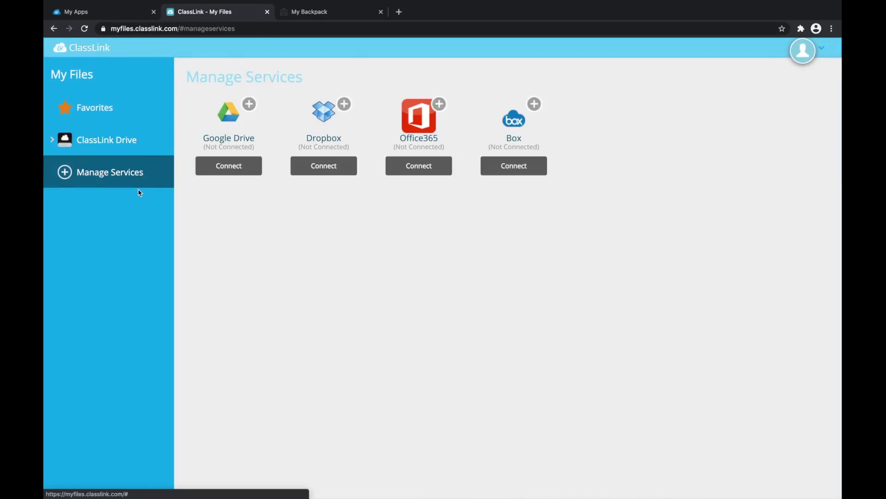
# - Return to the LaunchPad apps page and launch My Analytics from the dock
pyautogui.click(126, 18)
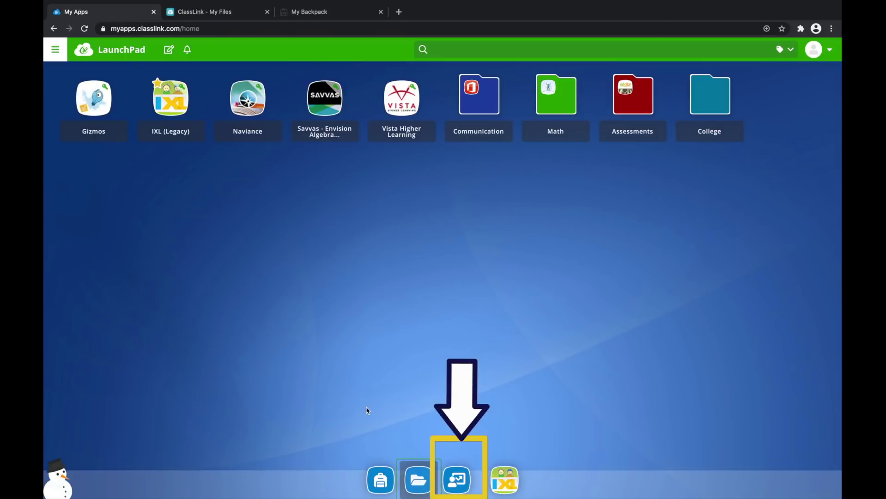
pyautogui.click(456, 480)
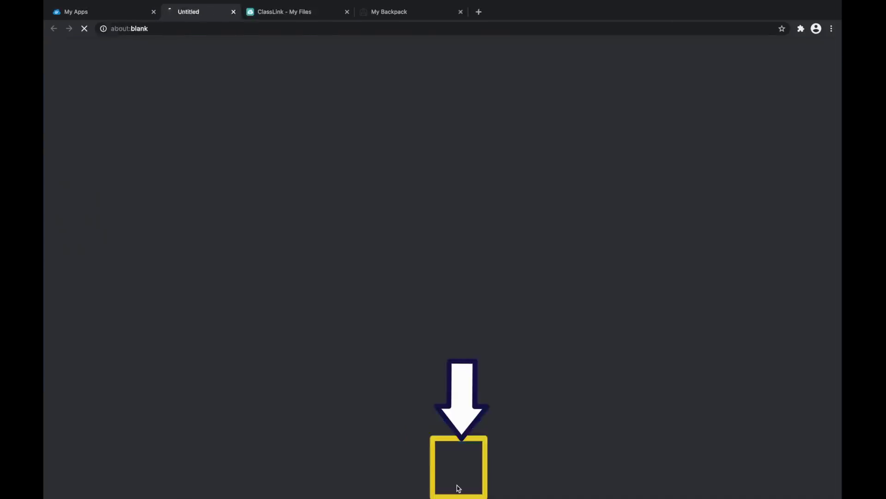